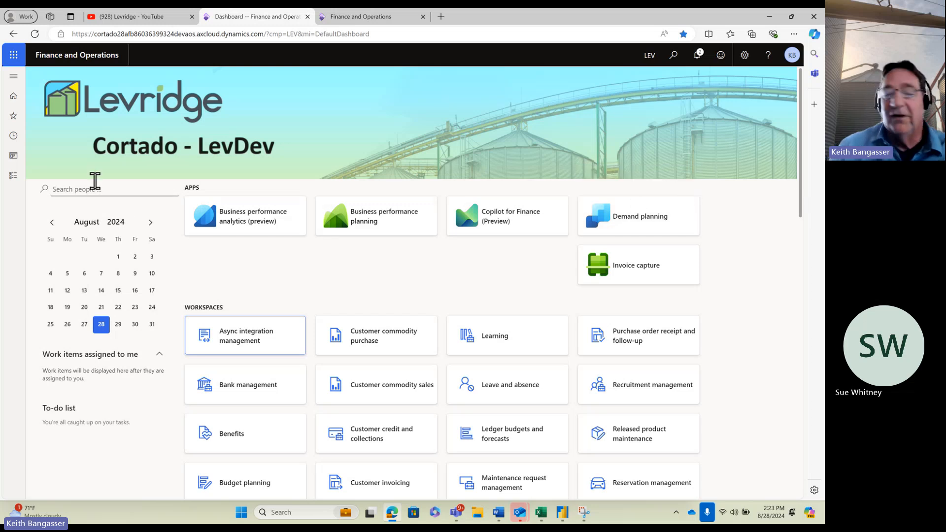
Step: Open the purchase contracts list under the inbound contract area of Commodity accounting
click(10, 179)
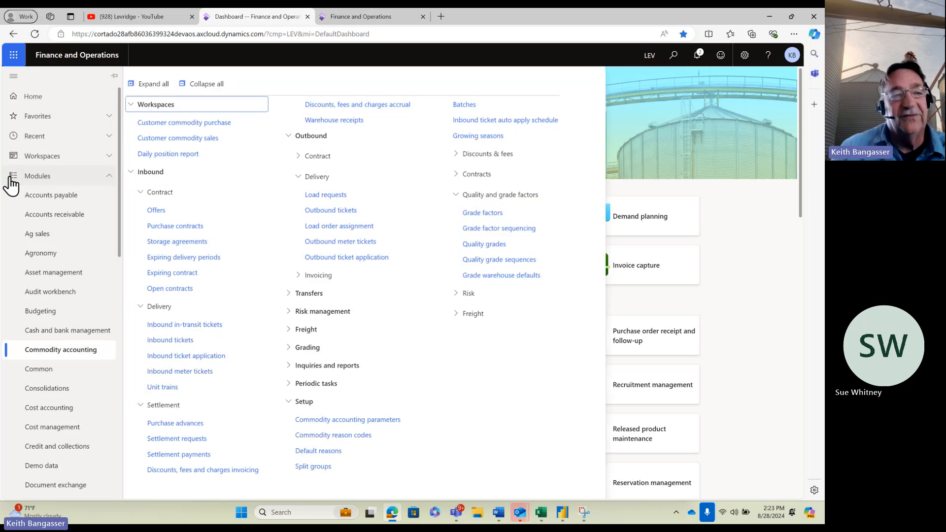
click(180, 227)
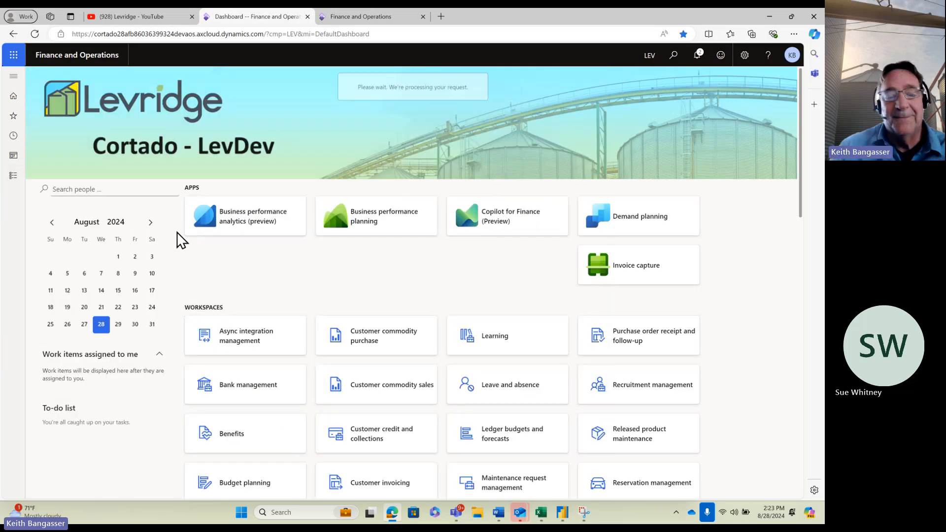
click(12, 178)
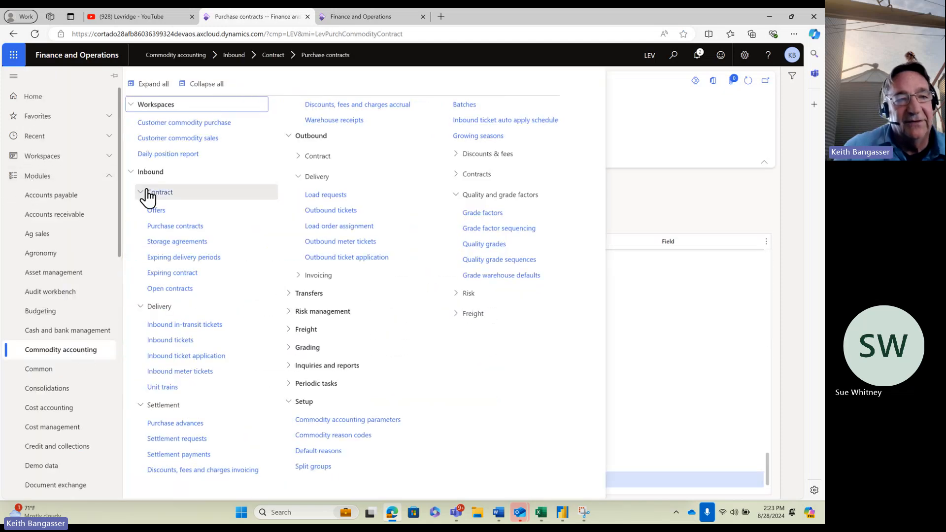
click(187, 229)
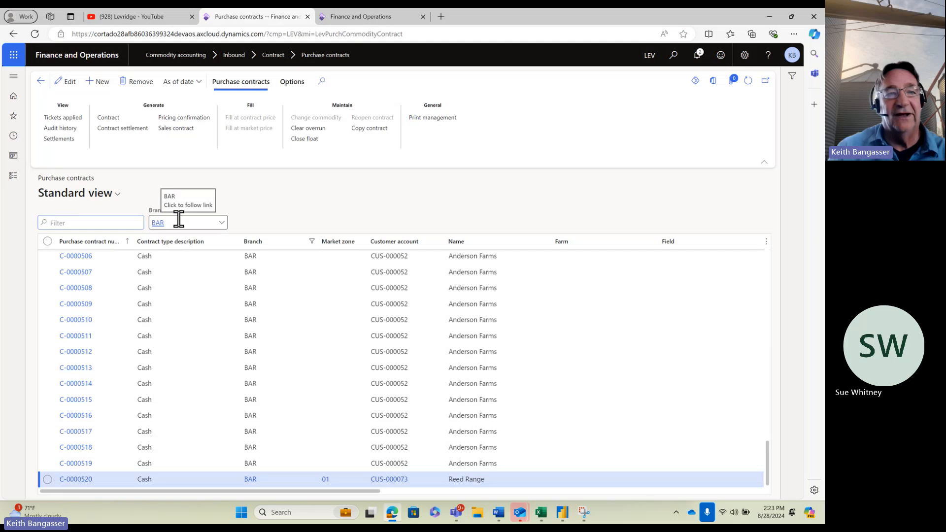
Step: Start a new purchase contract for branch BAR with the contract type Cash
click(102, 81)
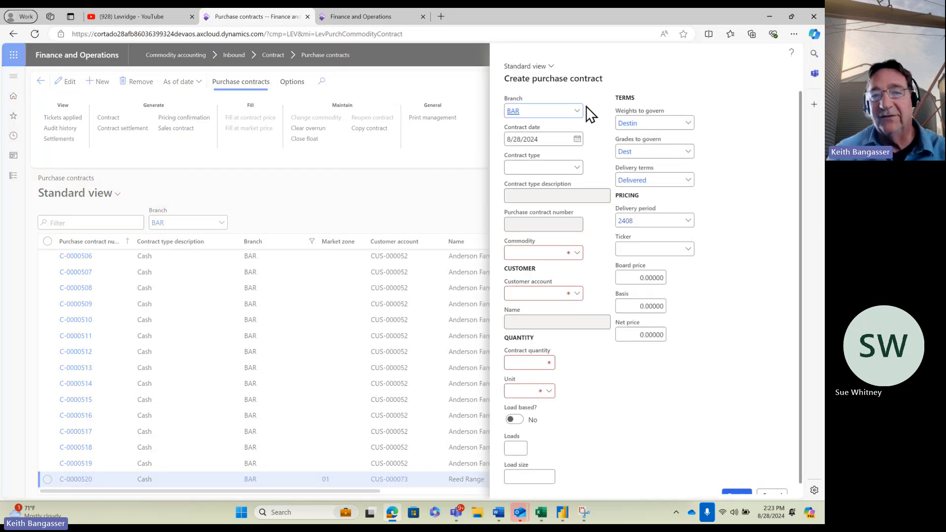
click(568, 168)
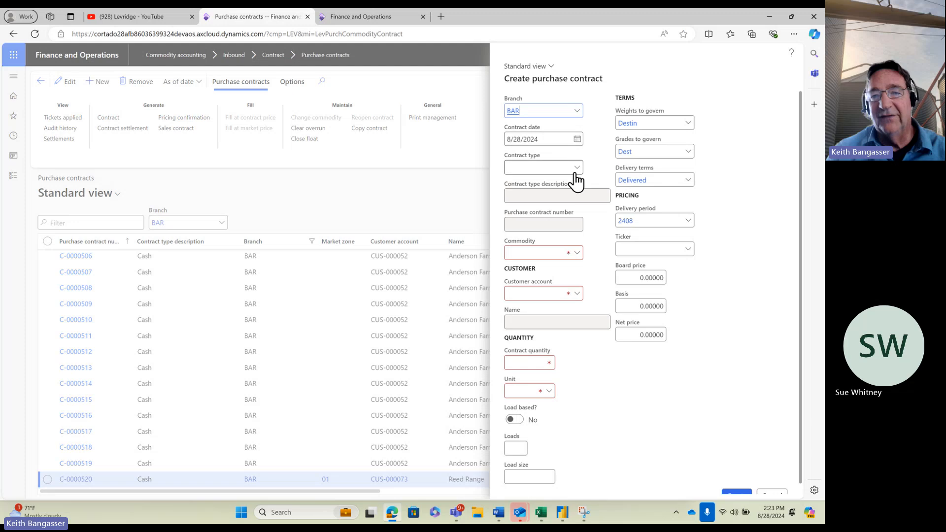
click(577, 168)
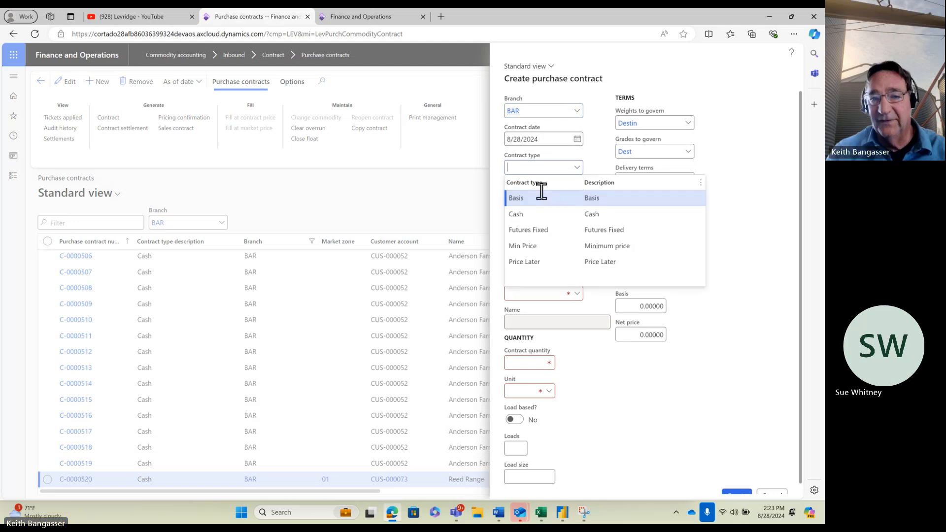
click(544, 215)
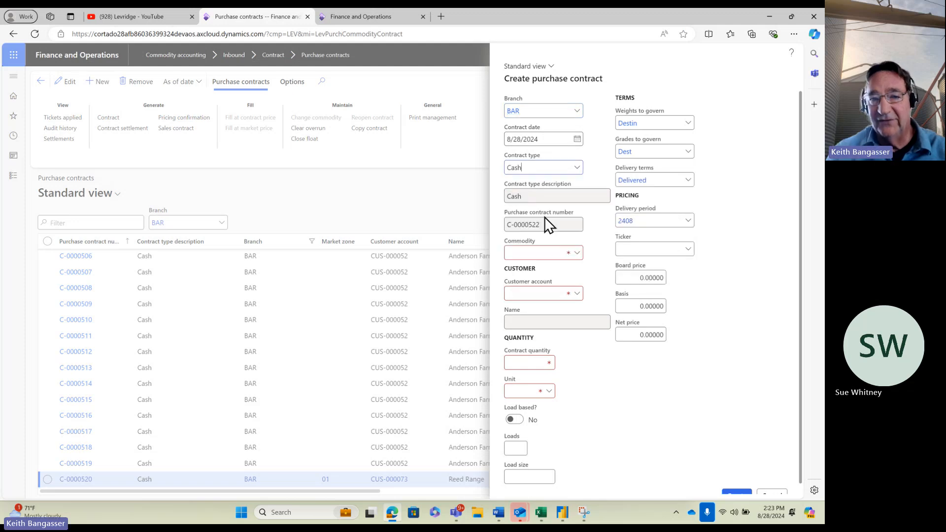
Step: Set the contract's commodity to DDGS and its customer account to Bjorkman Land and Cattle
click(553, 252)
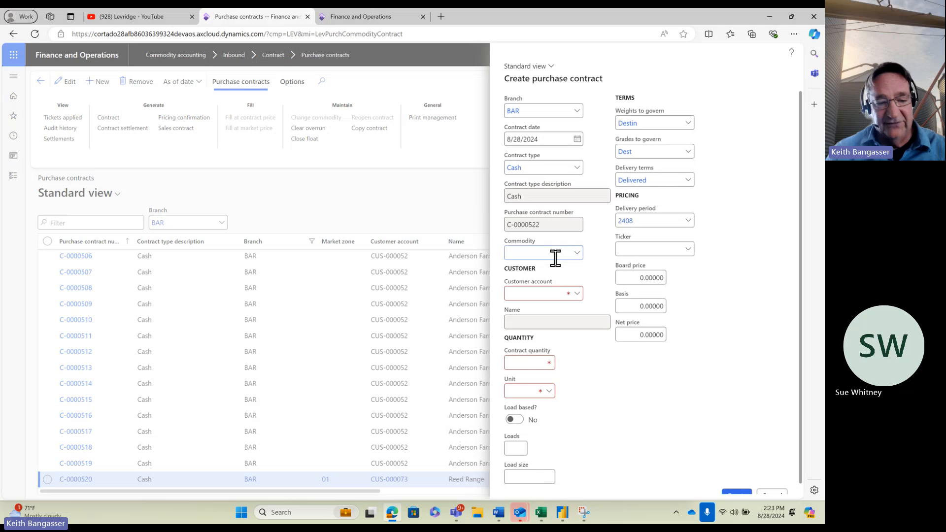
text(DDgs)
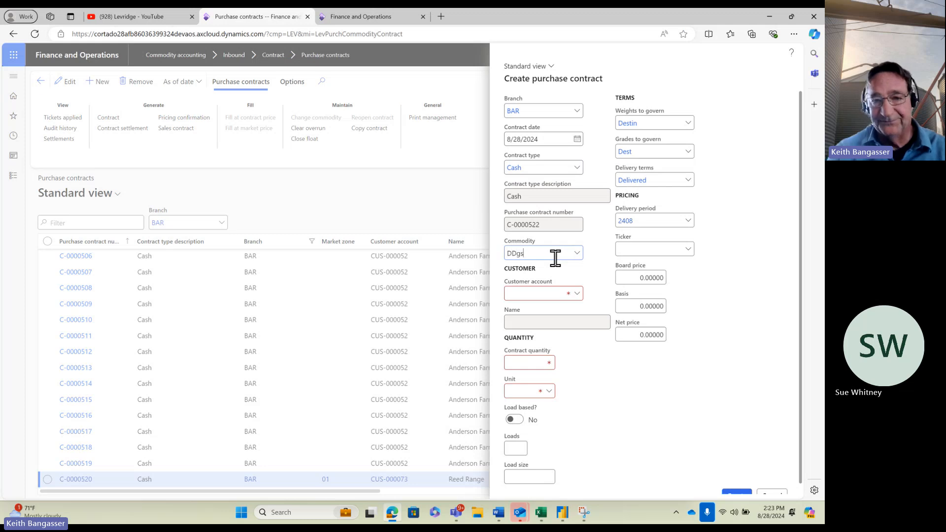
key(Tab)
text(B)
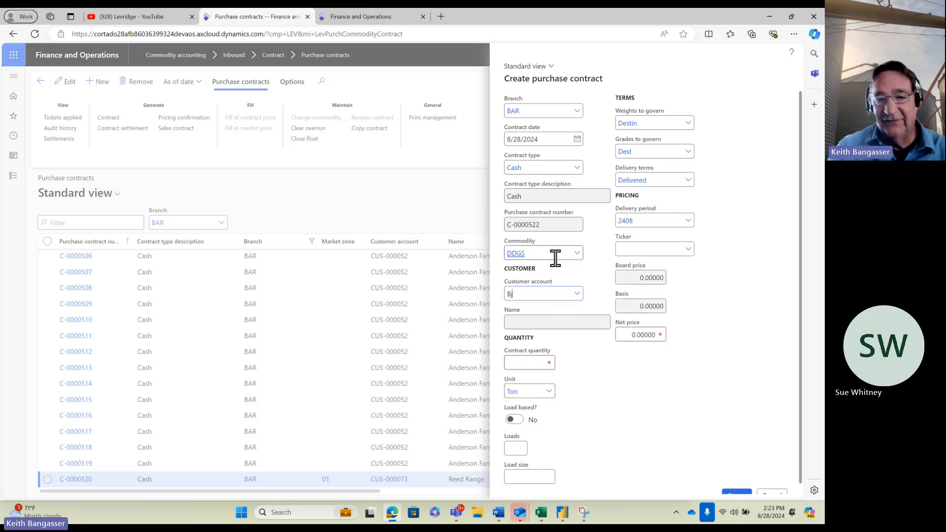
text(jo)
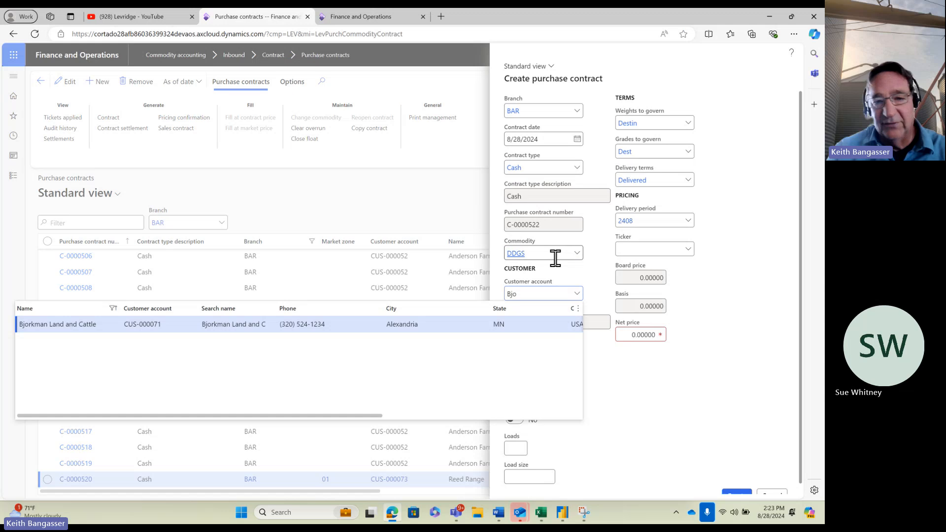
click(541, 324)
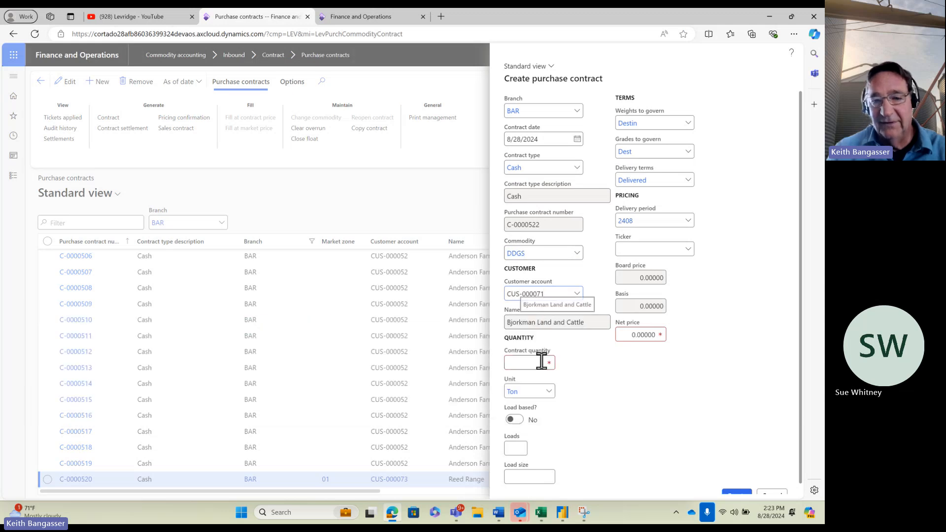
Step: Set the contract quantity to 100 and create the purchase contract, accepting a net price of 0
click(542, 362)
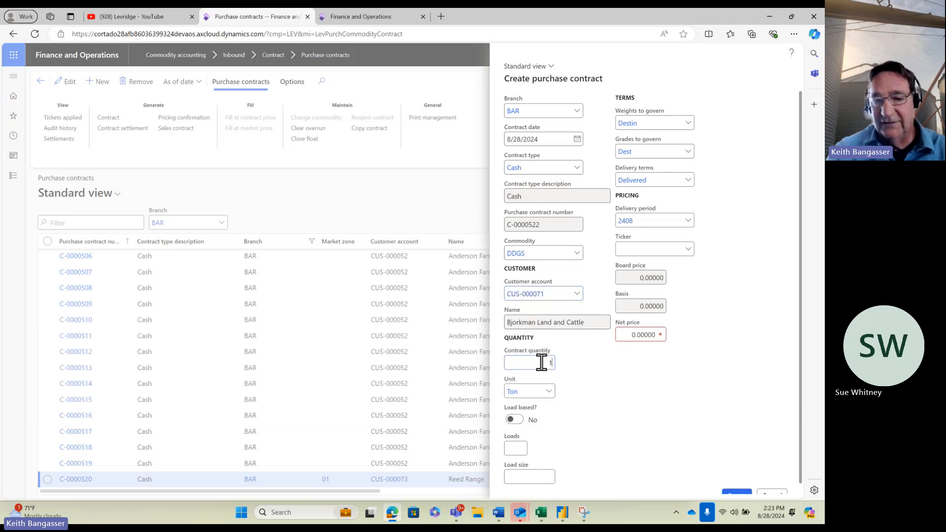
key(Tab)
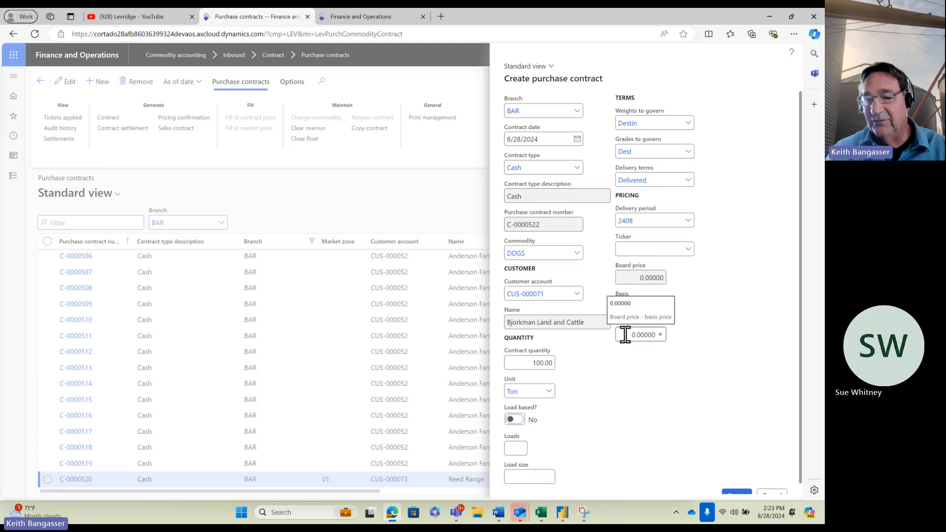
scroll(800, 377, down, 2)
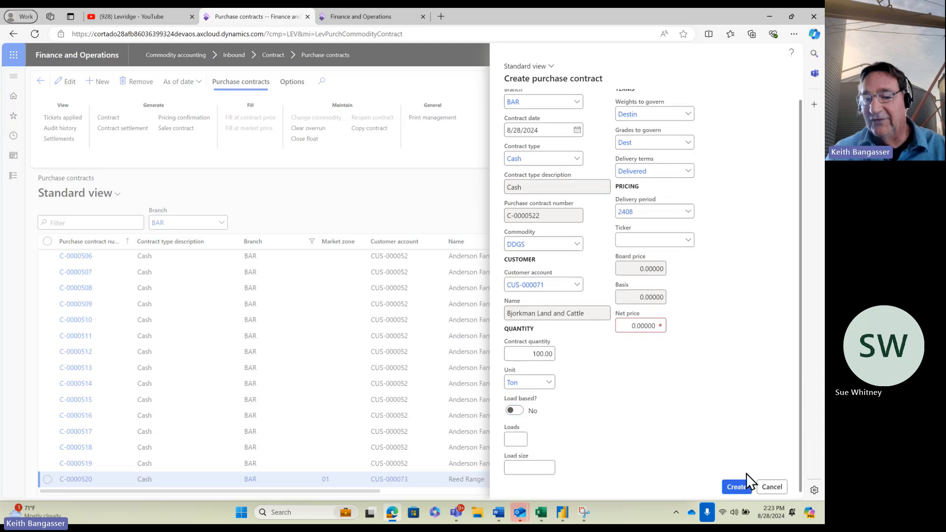
click(737, 487)
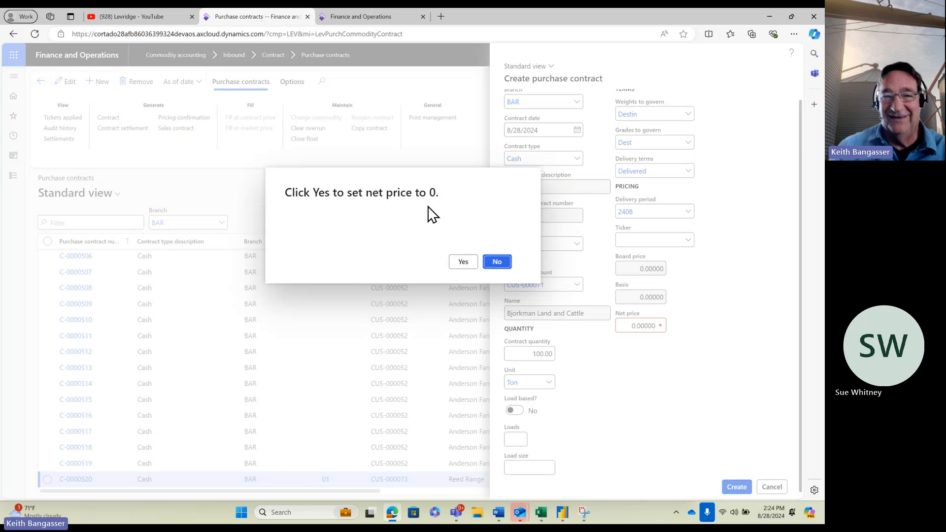
click(461, 263)
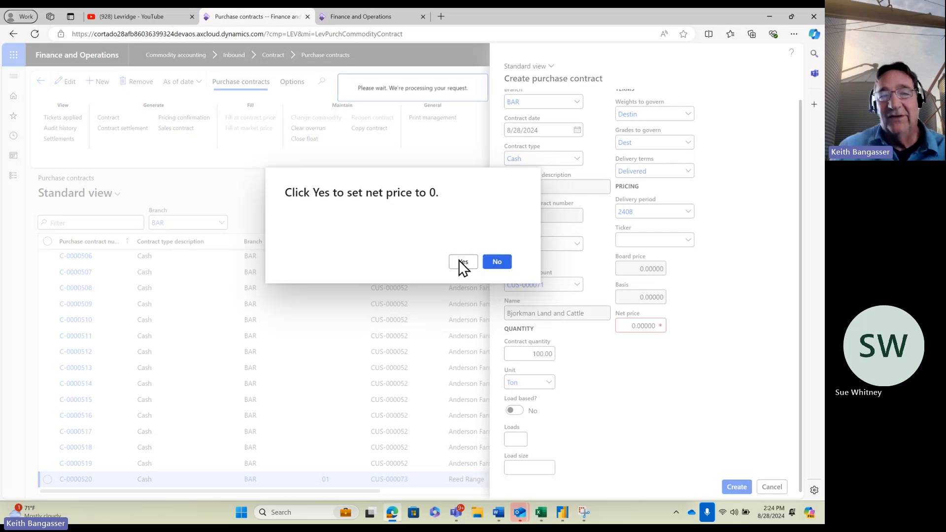
scroll(216, 264, down, 6)
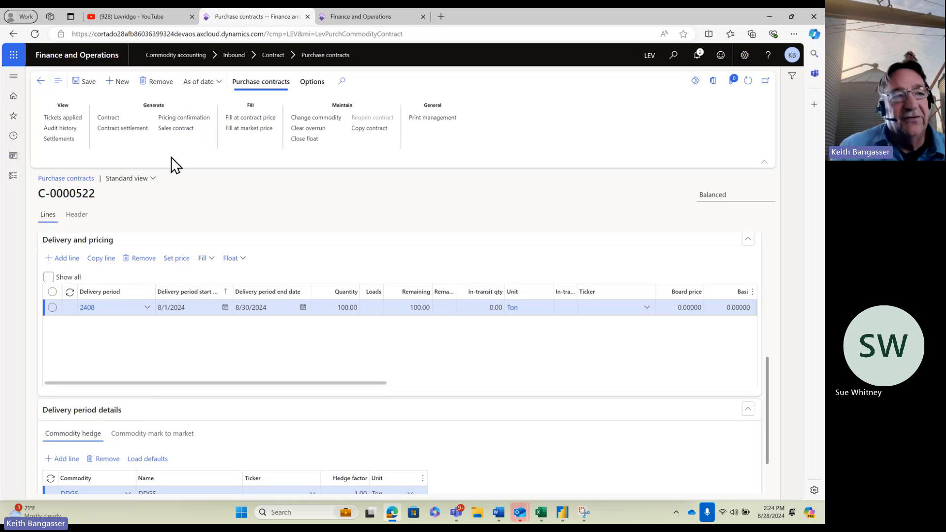
Step: Return to the contract list and examine the Reed Range contract's consumption quantities and its delivery and pricing line
click(45, 85)
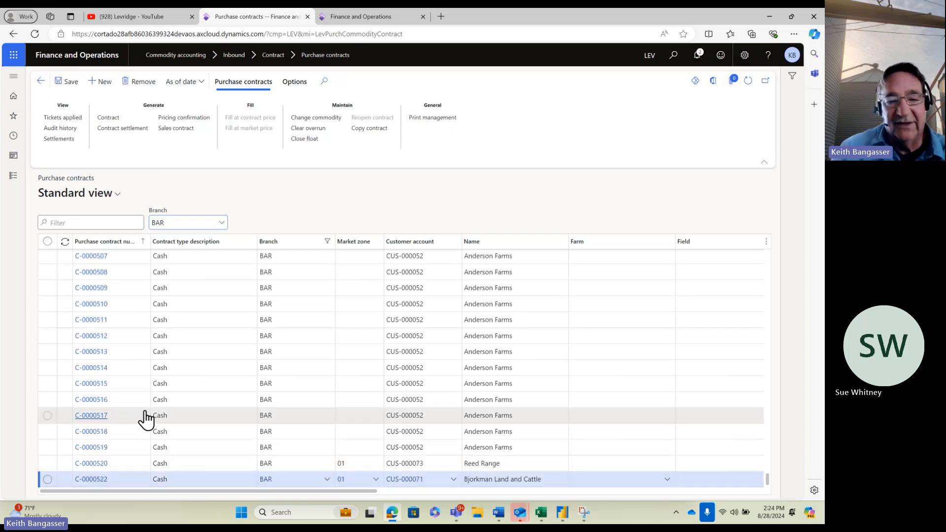
click(93, 463)
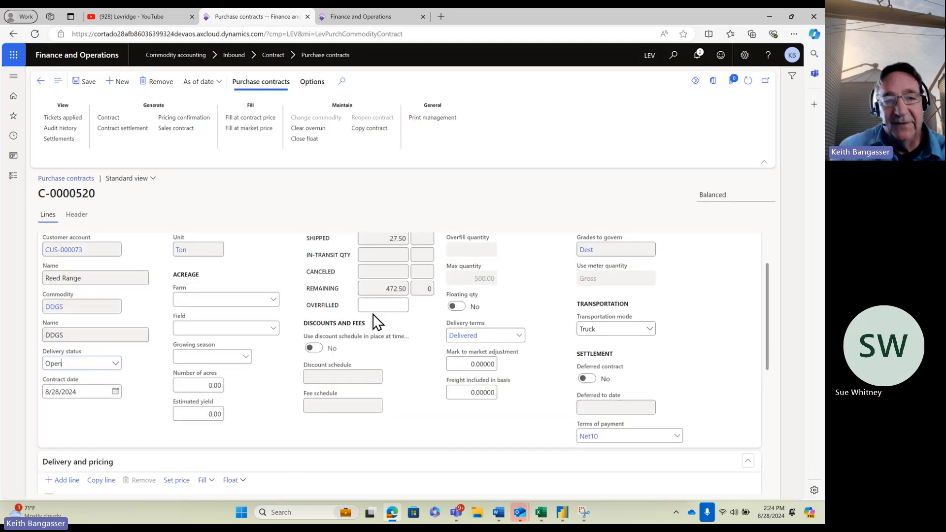
scroll(373, 315, up, 2)
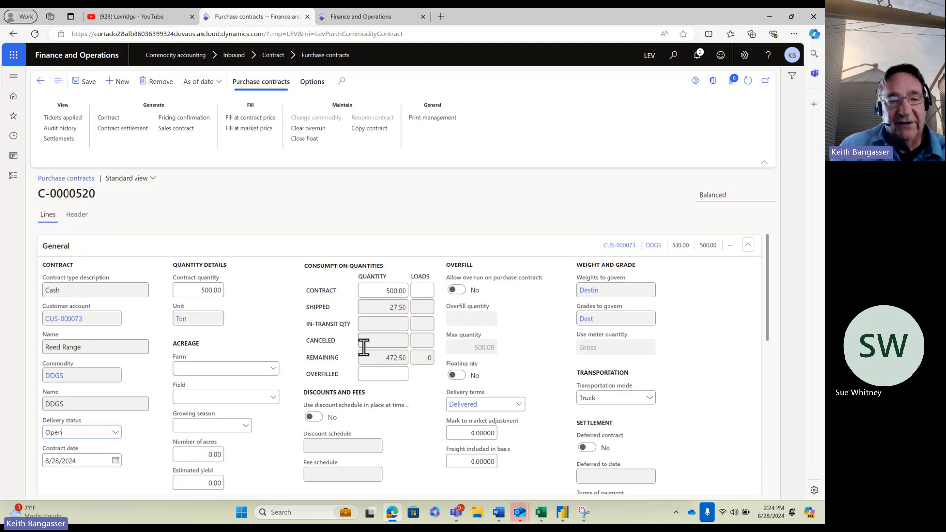
scroll(363, 350, down, 5)
scroll(359, 352, down, 1)
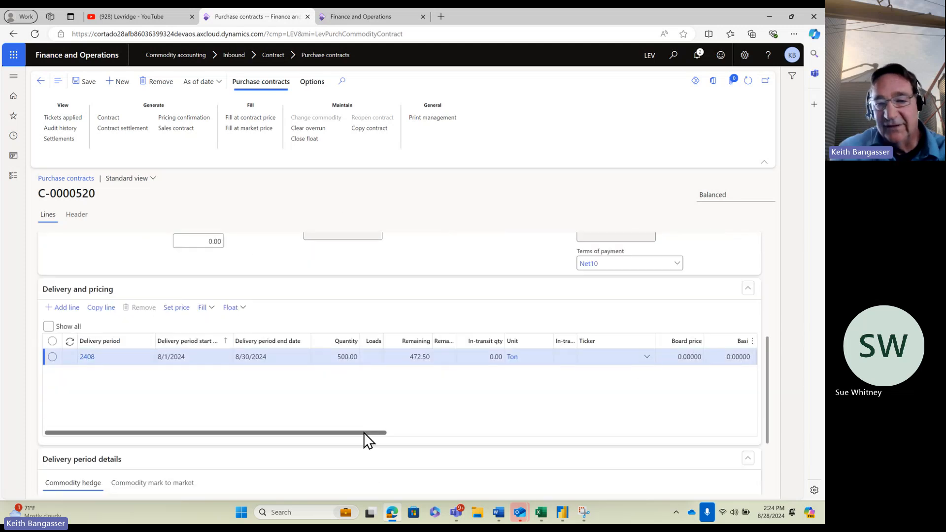
drag(364, 433, 274, 446)
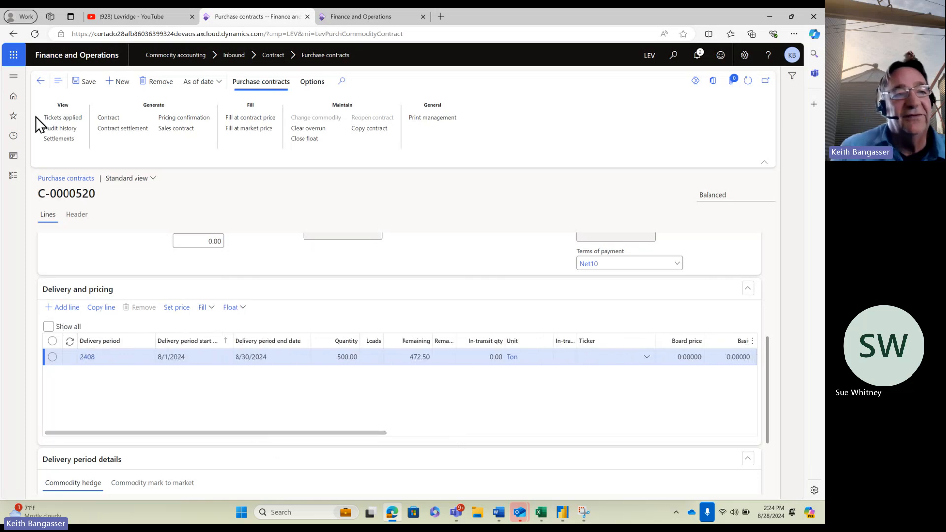
click(42, 83)
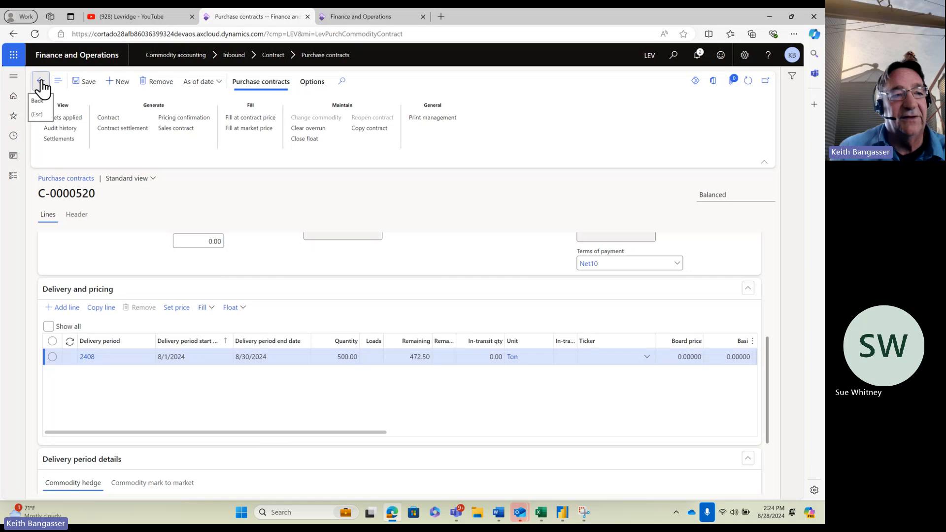
Step: Open the inbound settlement requests in Commodity accounting and start a new commodity settlement
click(13, 178)
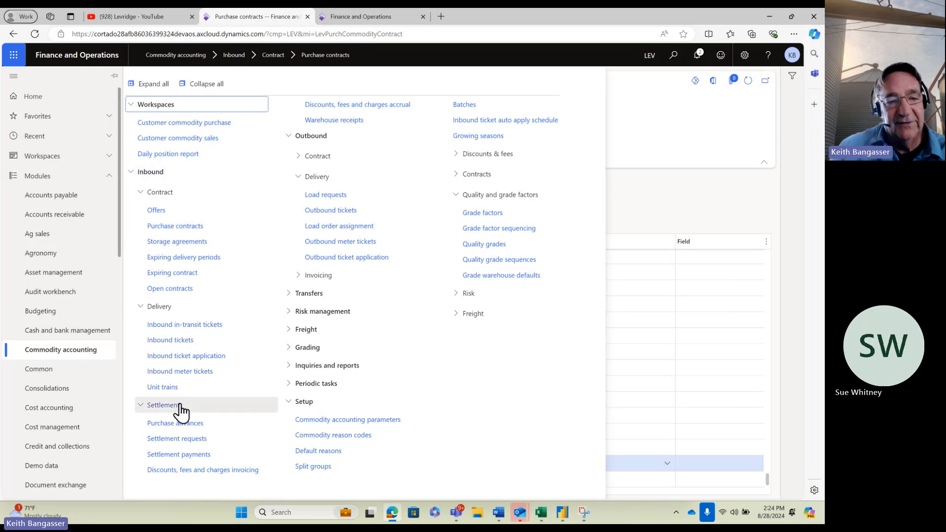
click(188, 439)
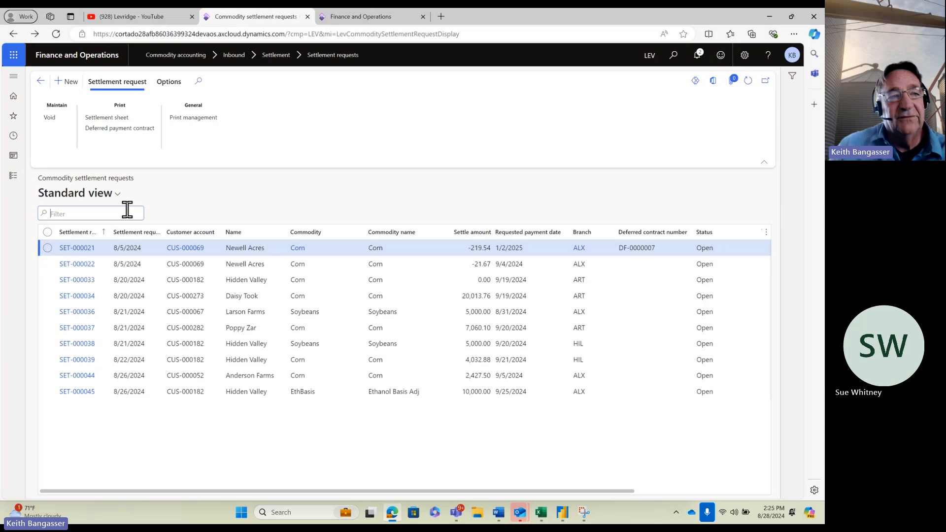
click(69, 83)
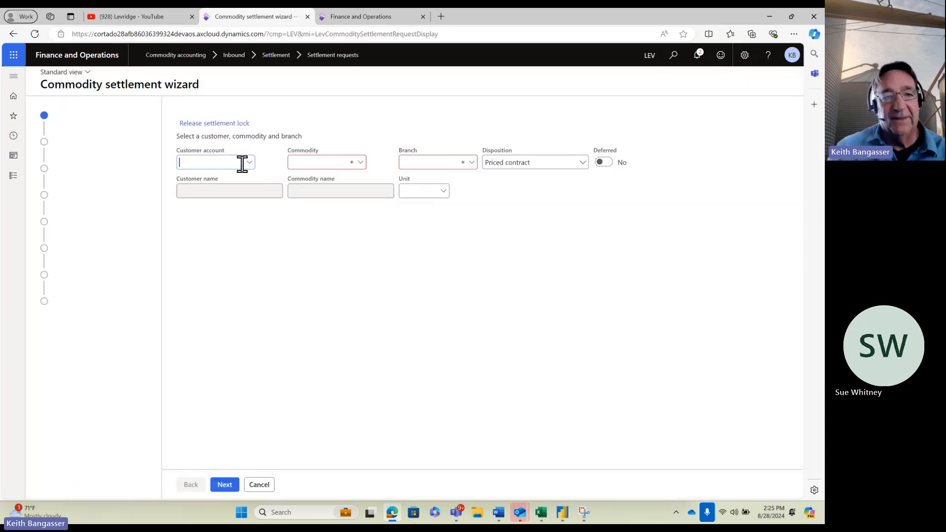
Step: Select customer Reed Range, commodity DDGS and branch BAR for the settlement, and proceed to the scale ticket quantities
text(ree)
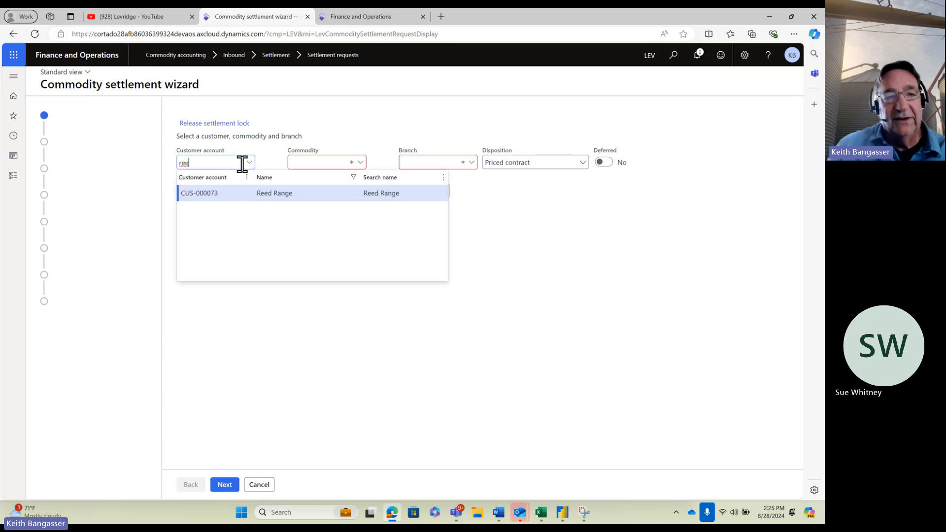
click(275, 194)
key(Tab)
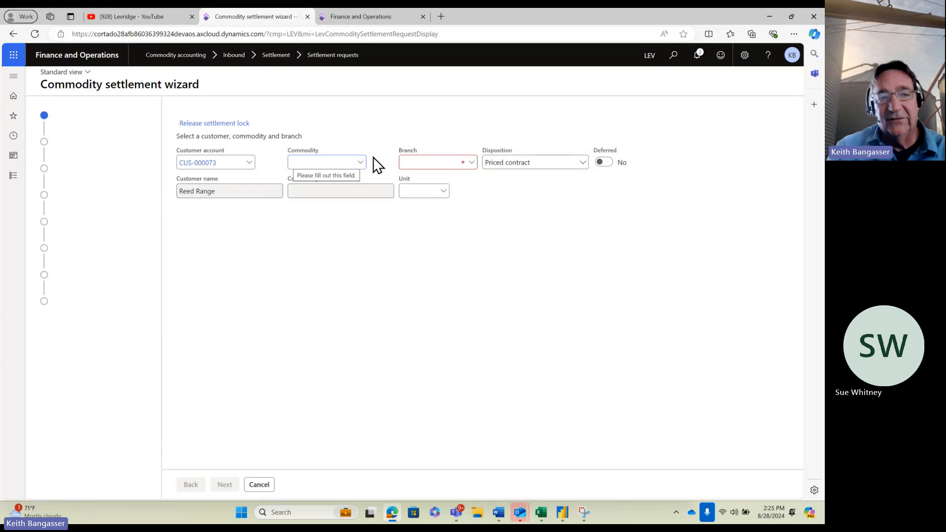
click(361, 163)
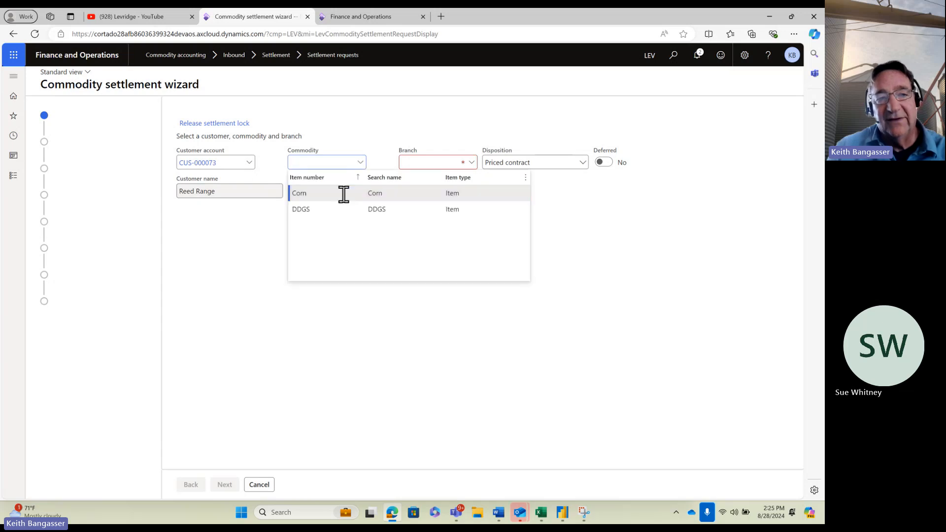
click(339, 210)
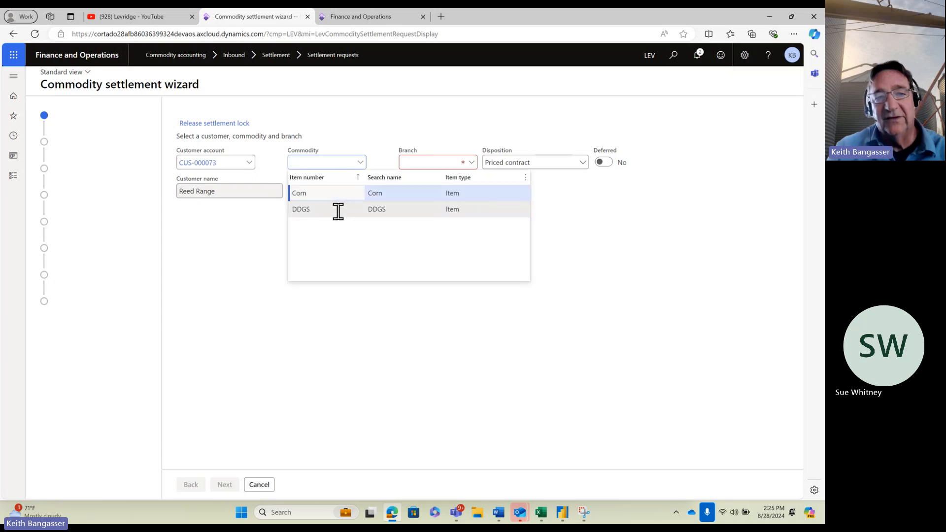
click(466, 164)
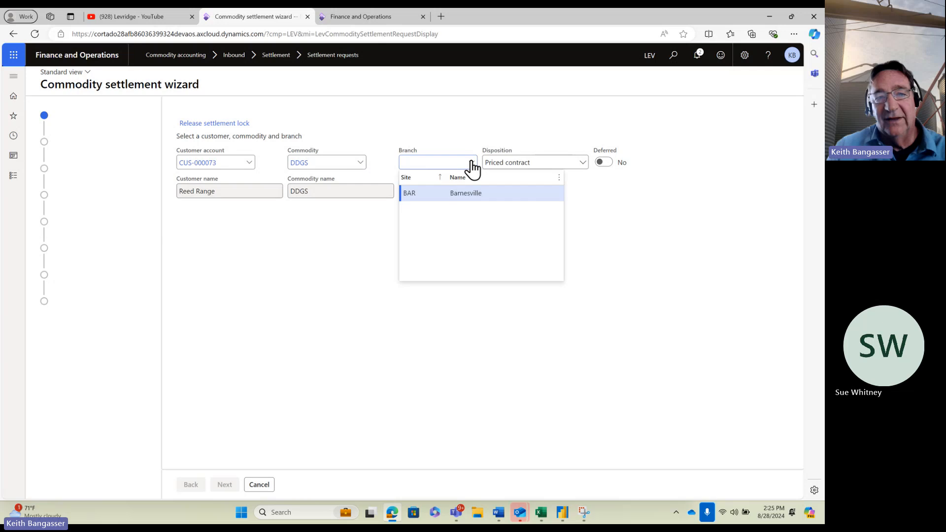
click(468, 193)
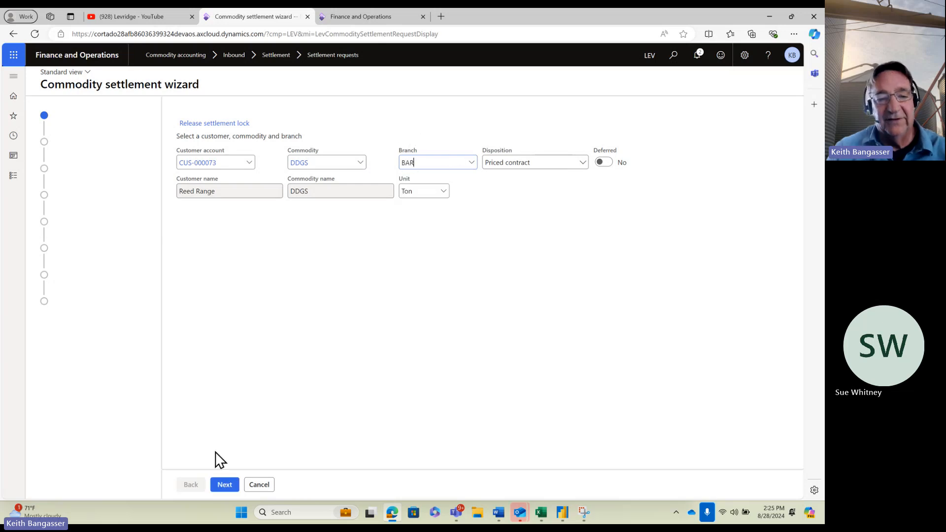
click(225, 485)
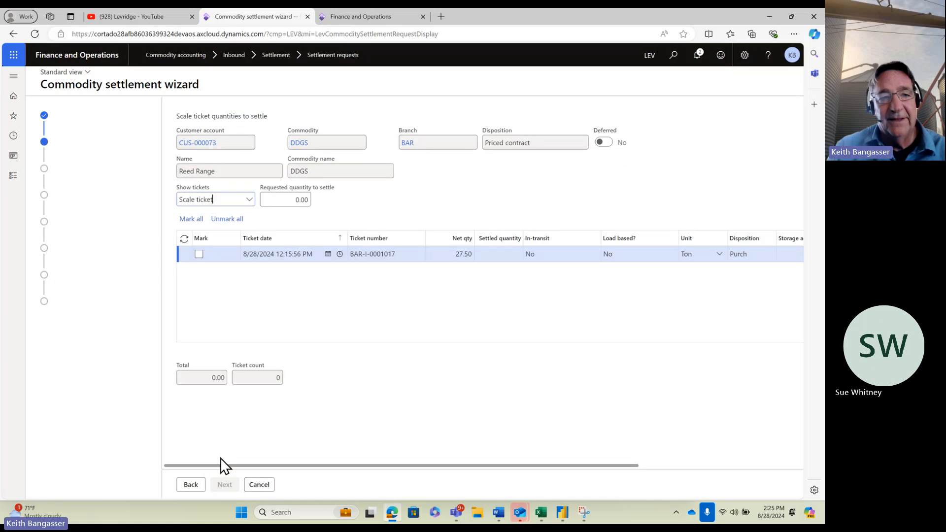
Step: Mark the listed DDGS scale ticket for settlement and proceed to the settlement's preliminary summary
click(194, 255)
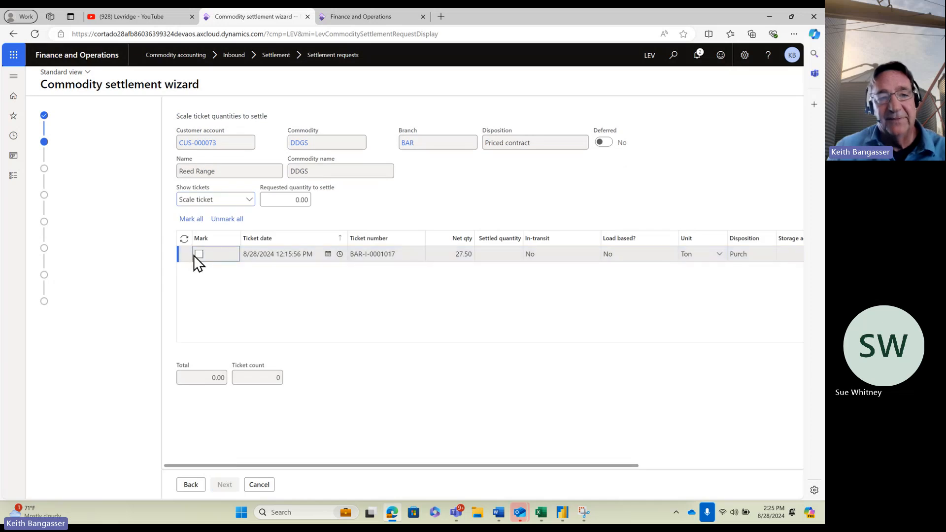
click(199, 255)
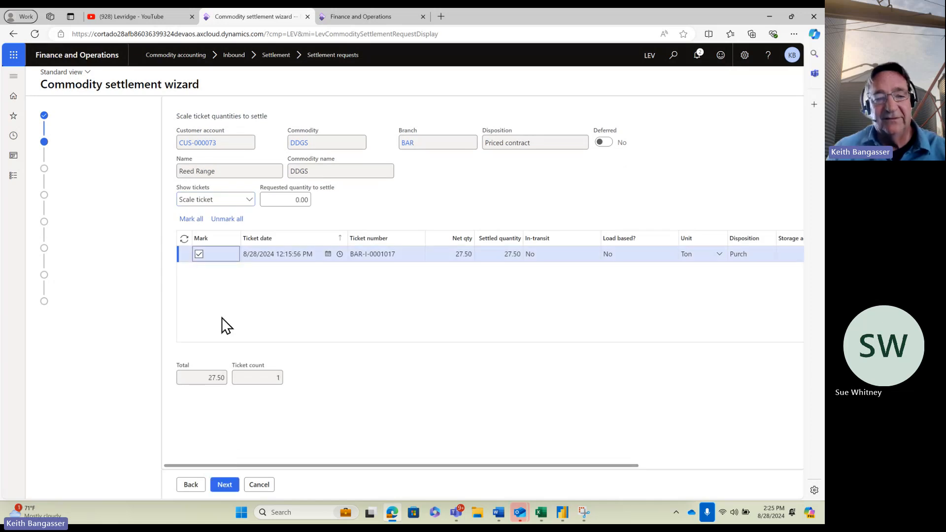
click(225, 485)
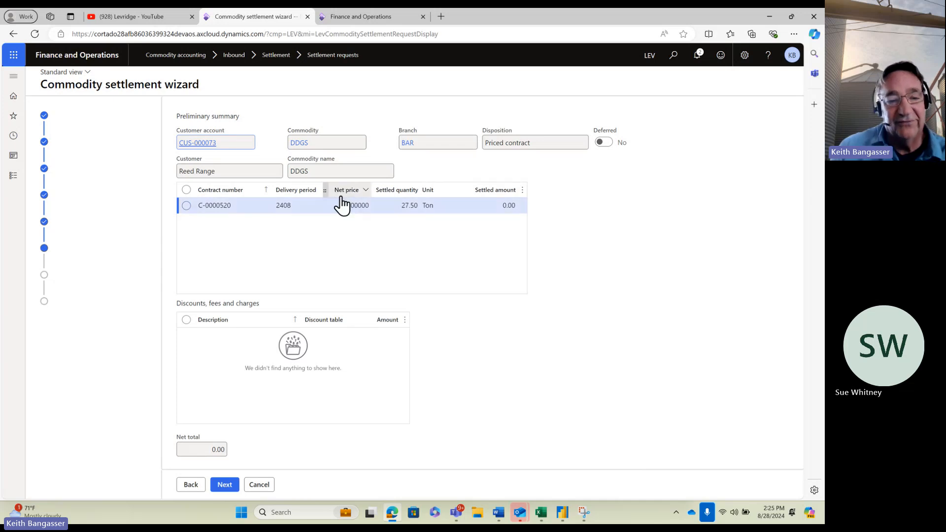
Step: Complete the settlement wizard with the default remittance details and confirm the resulting Reed Range settlement request
click(225, 486)
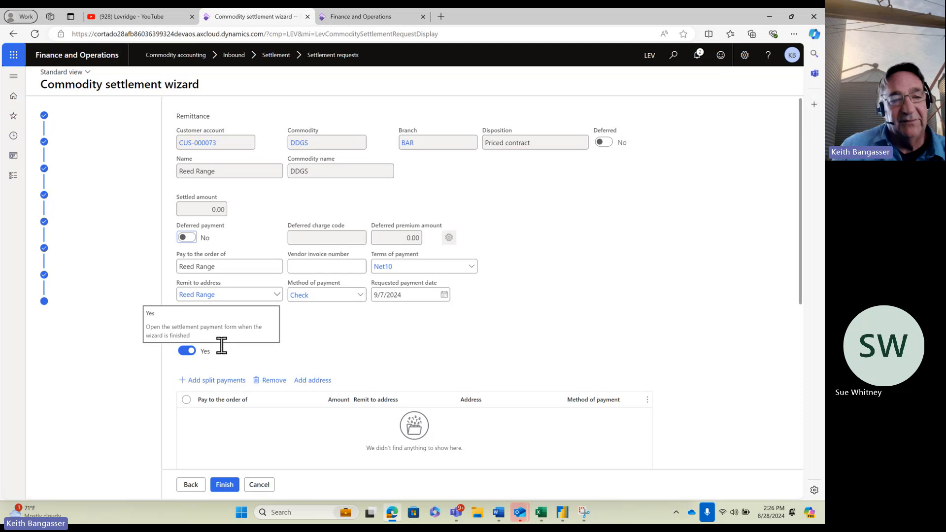
click(227, 486)
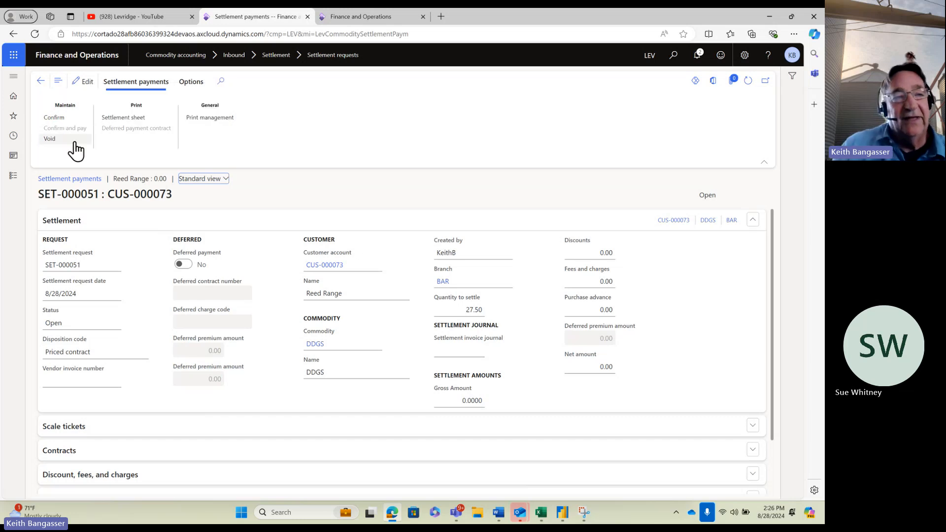
click(58, 119)
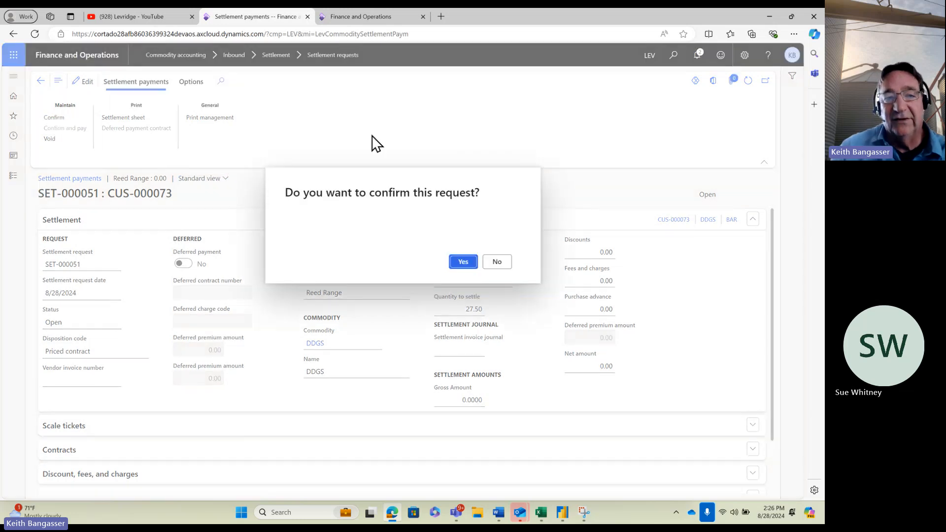
click(458, 261)
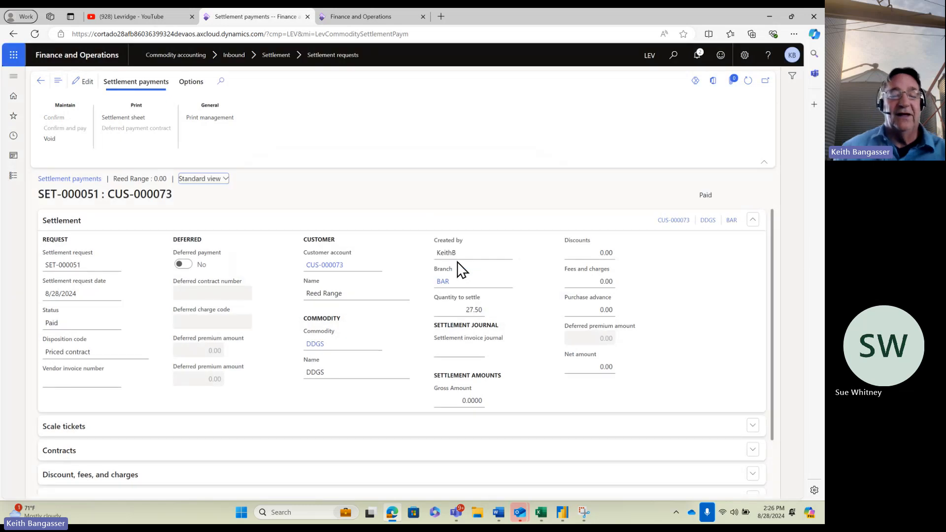